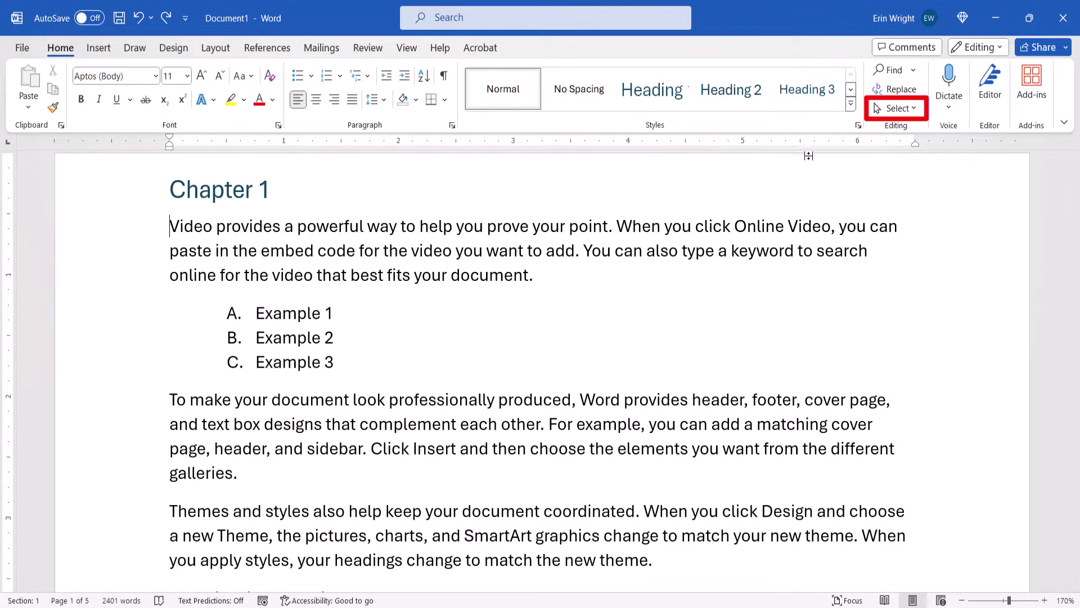
- Select all similarly formatted body paragraphs and apply the 1. 2. 3. numbering format
left_click(913, 109)
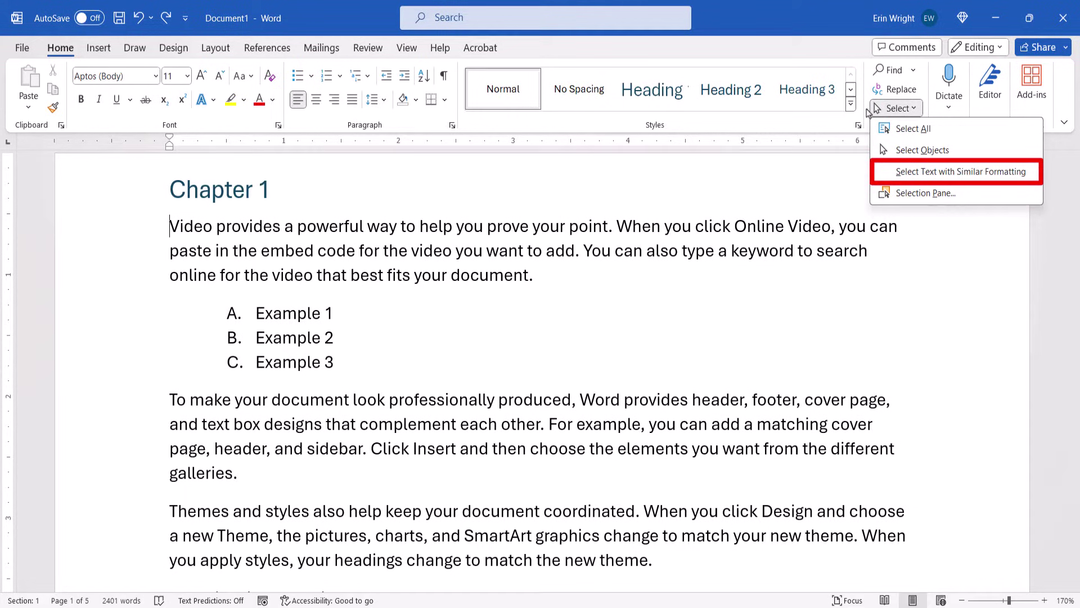
left_click(903, 175)
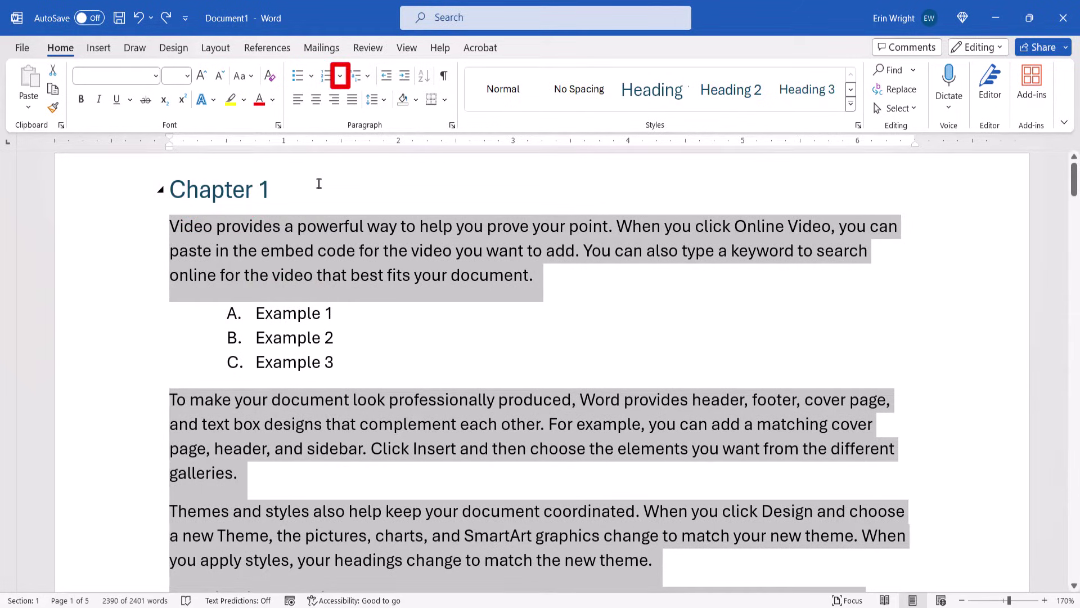
left_click(341, 78)
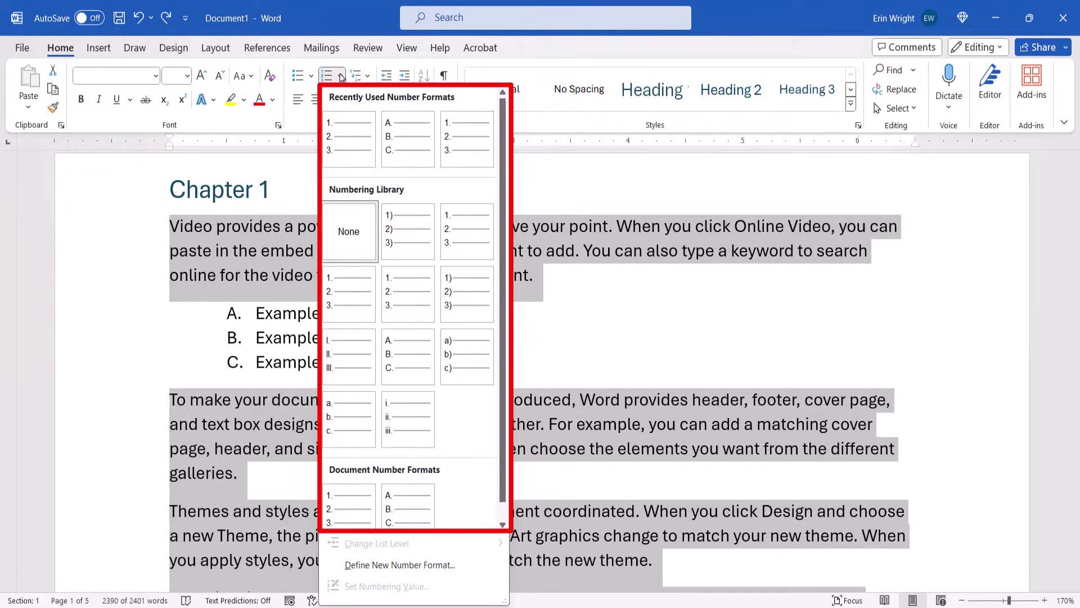
left_click(450, 224)
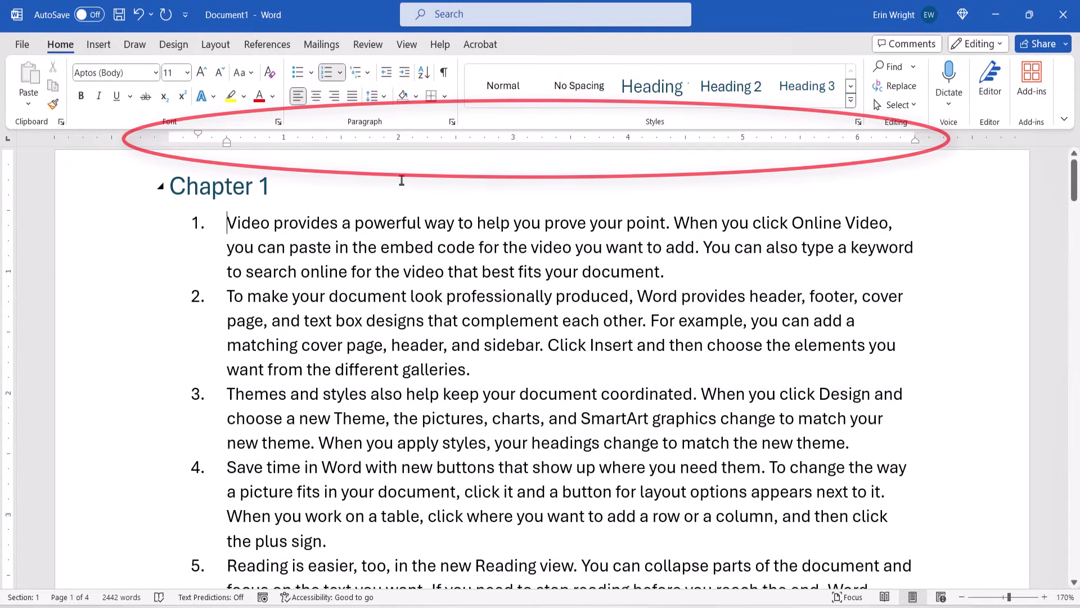
- Turn on the ruler, then select every numbered body paragraph with Select Text with Similar Formatting
left_click(407, 45)
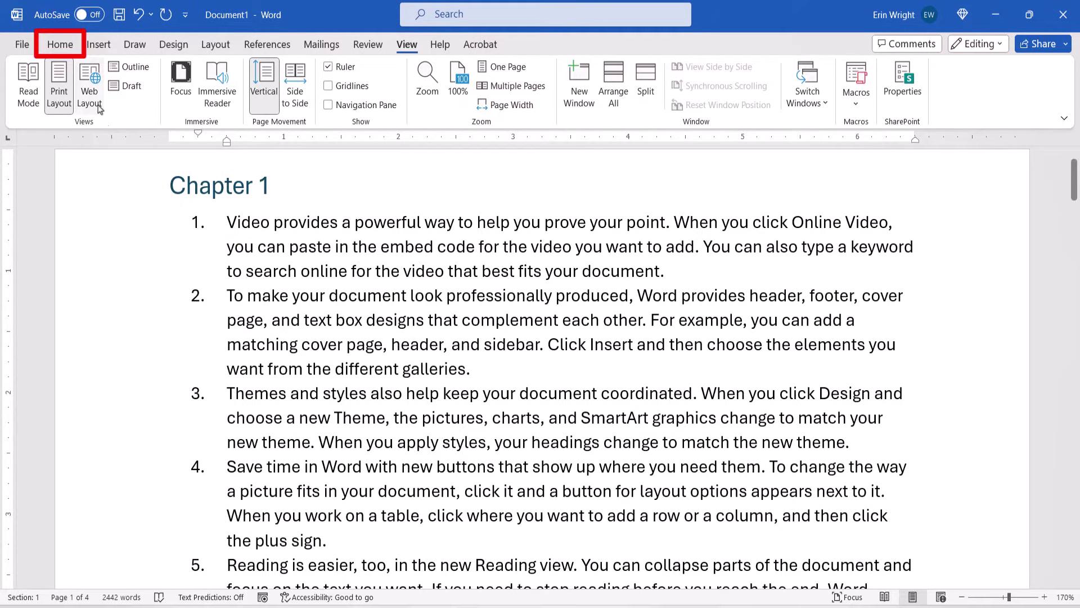
left_click(66, 45)
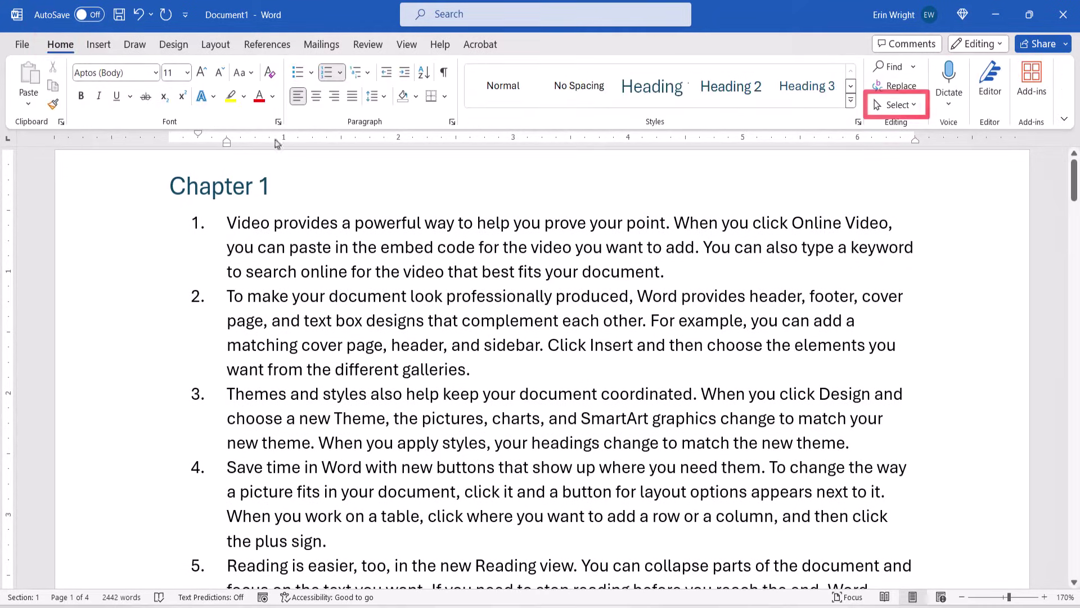
left_click(910, 106)
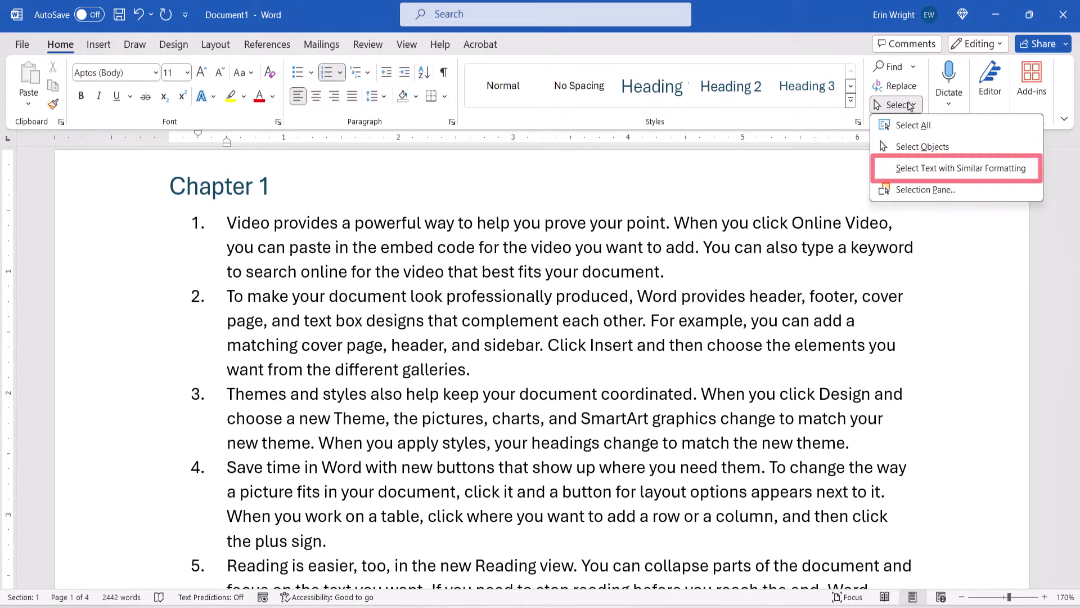
left_click(913, 169)
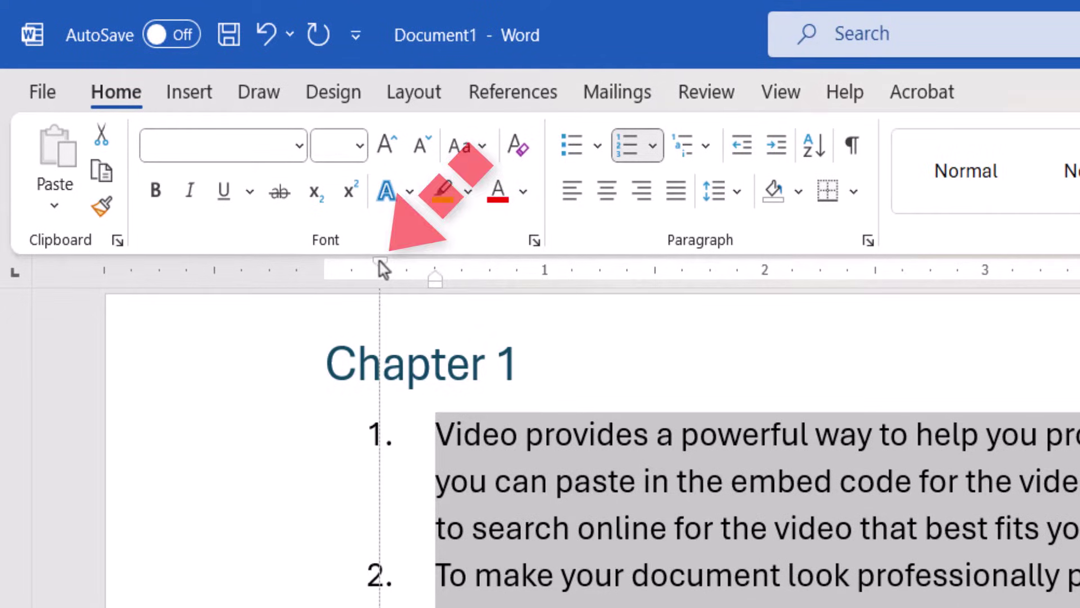
- Drag the first-line and hanging indent markers left to pull numbers and text toward the margin
left_click_drag(380, 261, 331, 270)
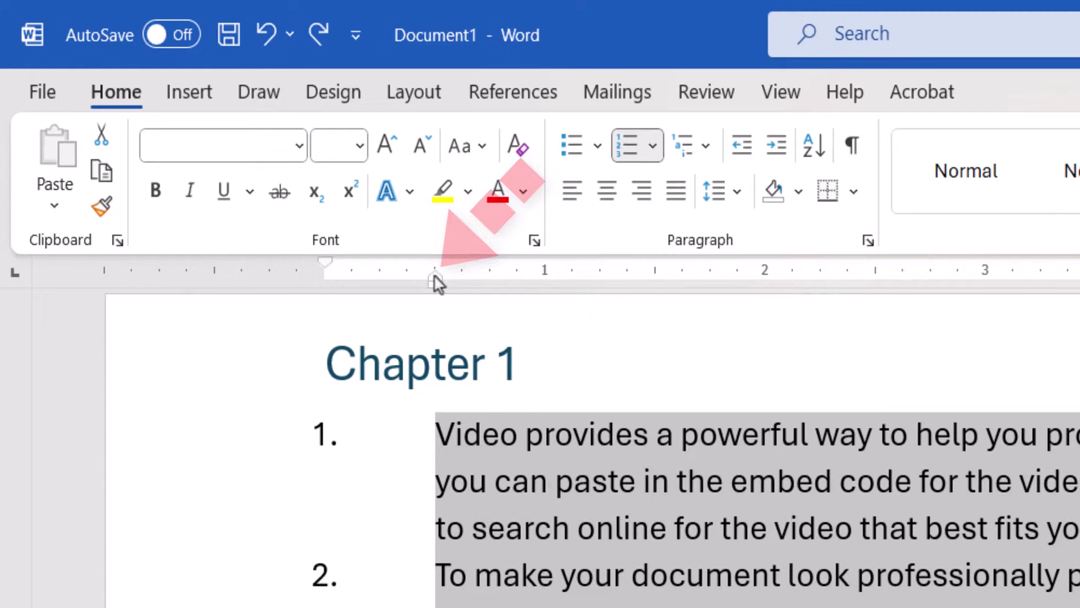
left_click_drag(439, 283, 380, 277)
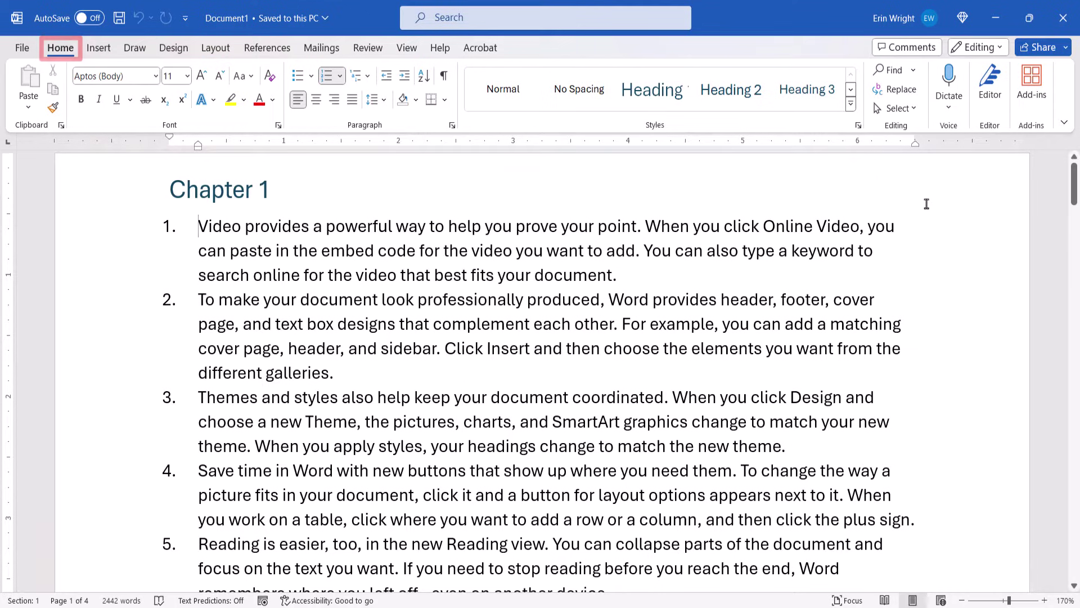
- Give all numbered paragraphs 12 pt space after, allowing space between same-style paragraphs
left_click(917, 110)
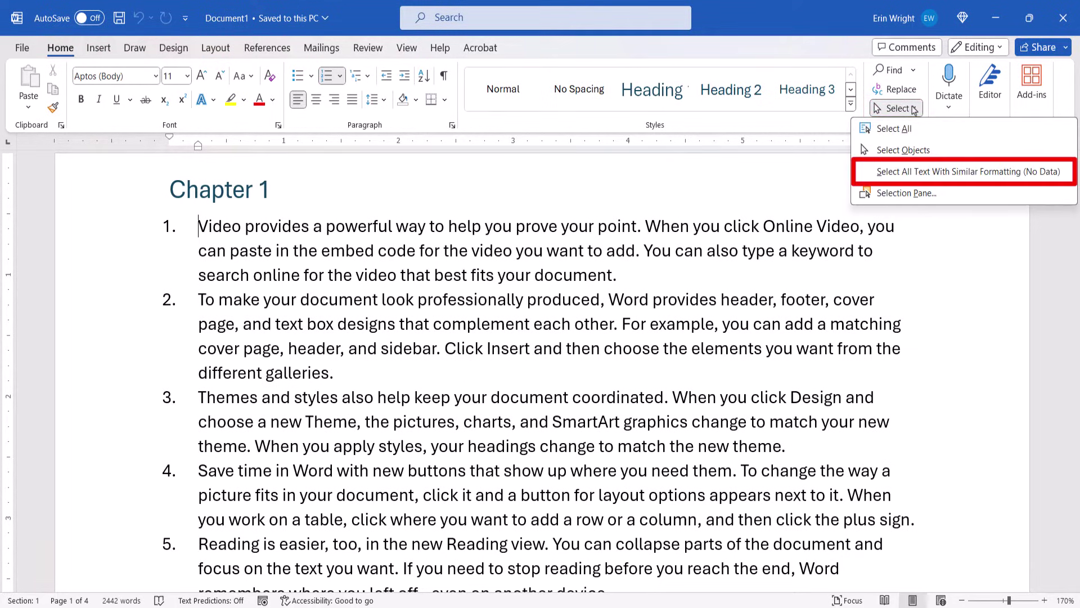
left_click(894, 174)
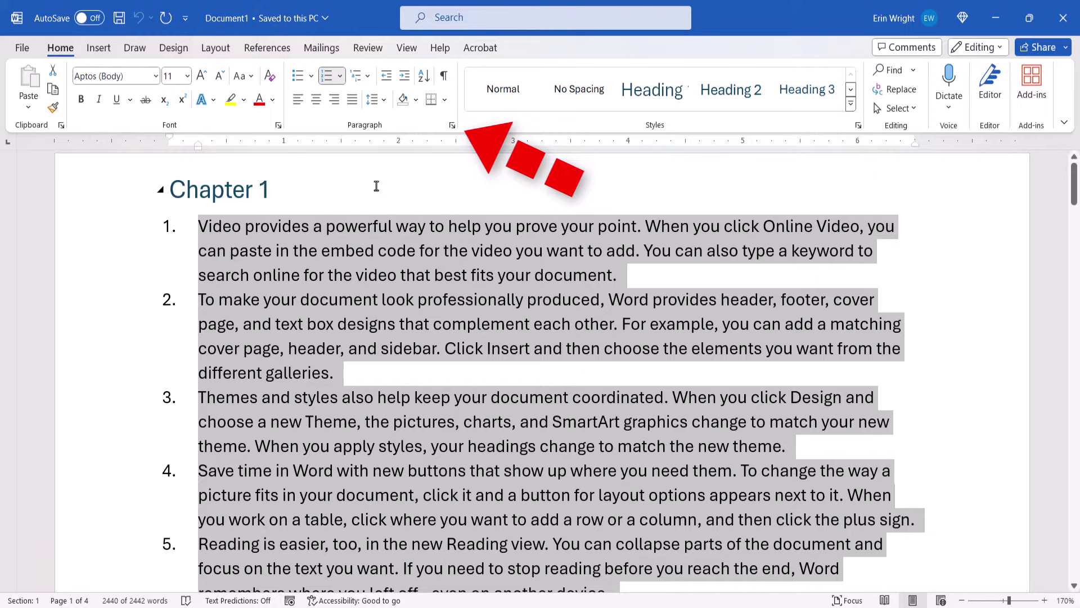
left_click(452, 125)
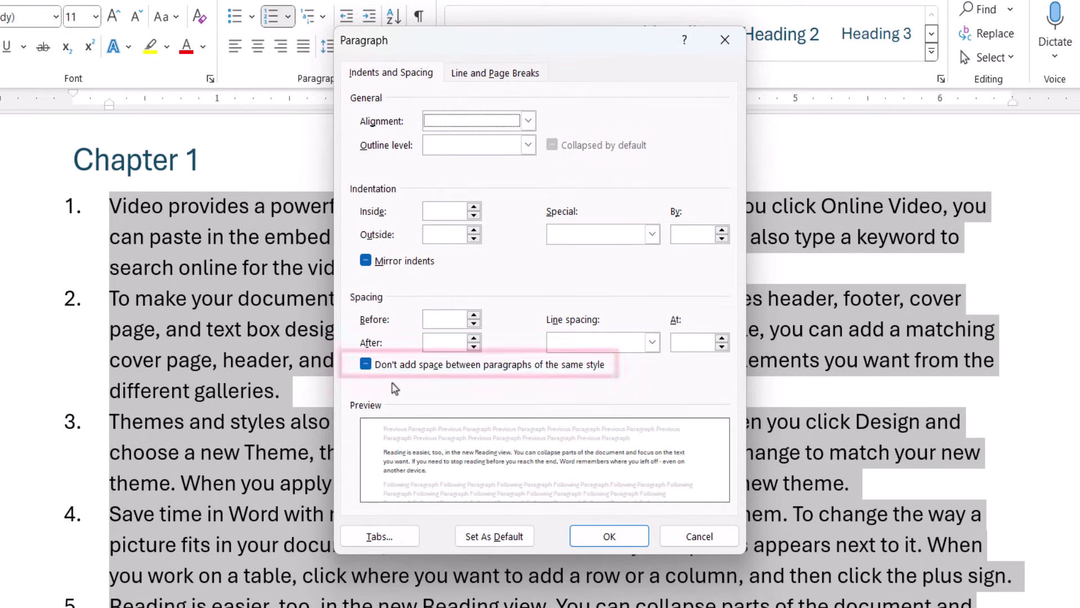
left_click(365, 364)
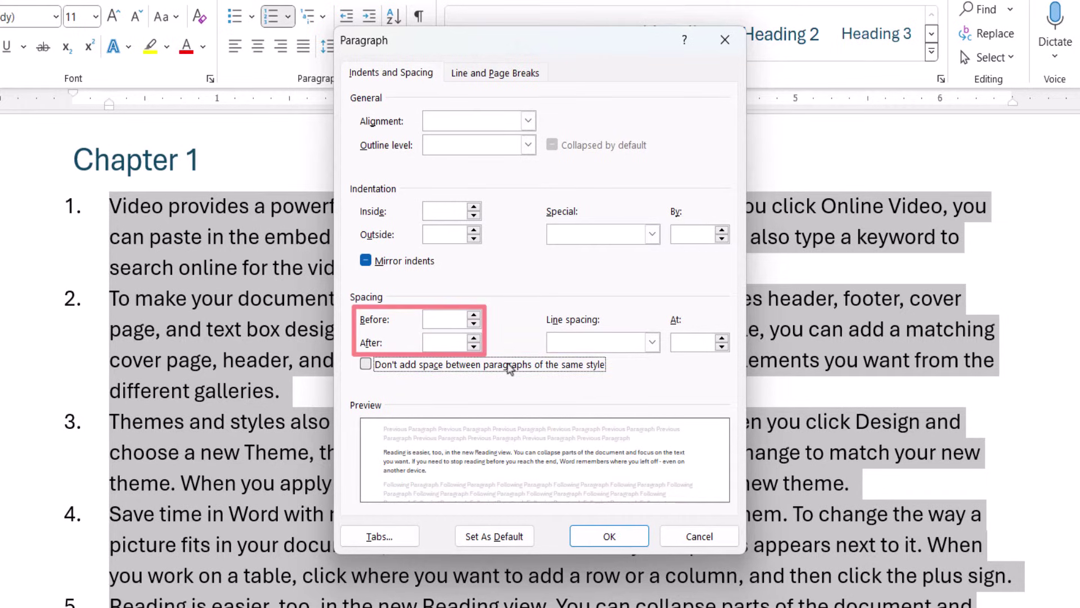
left_click(476, 339)
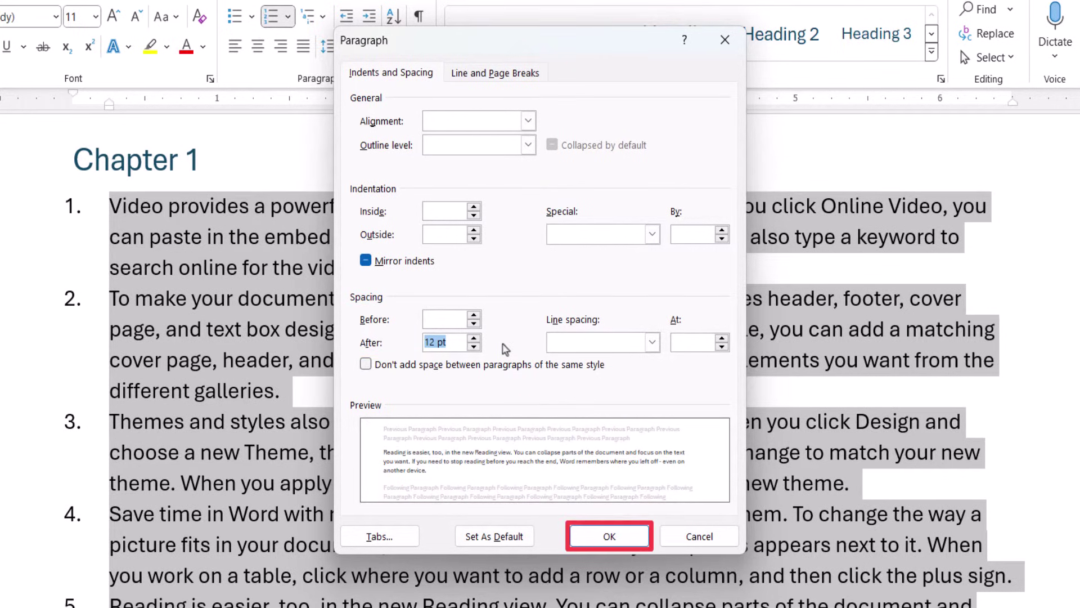
left_click(585, 537)
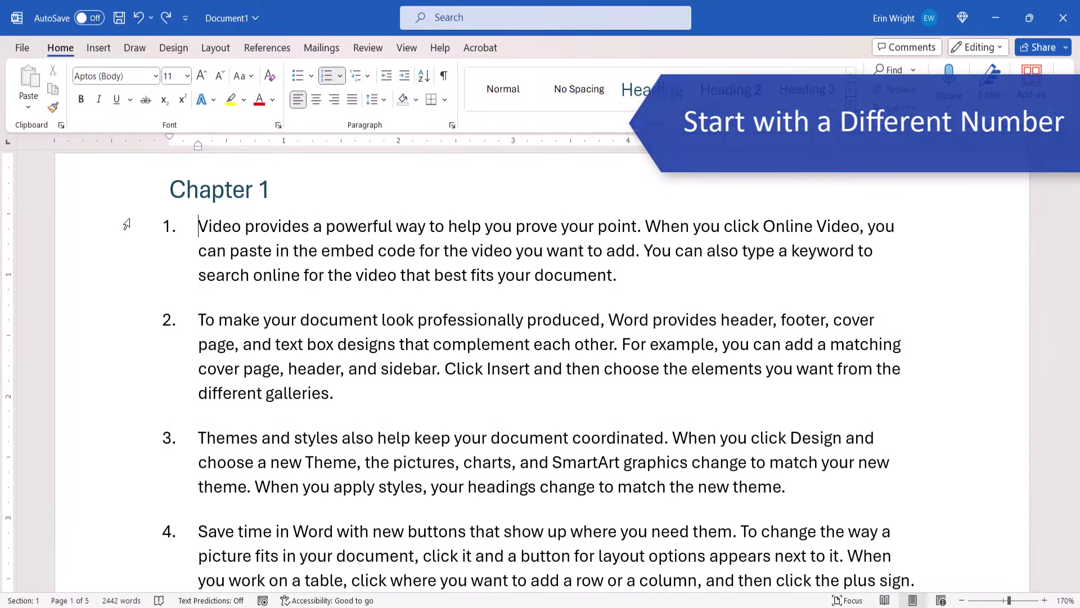
- Raise the list's starting number via Set Numbering Value and realign the first item's indent
left_click(166, 229)
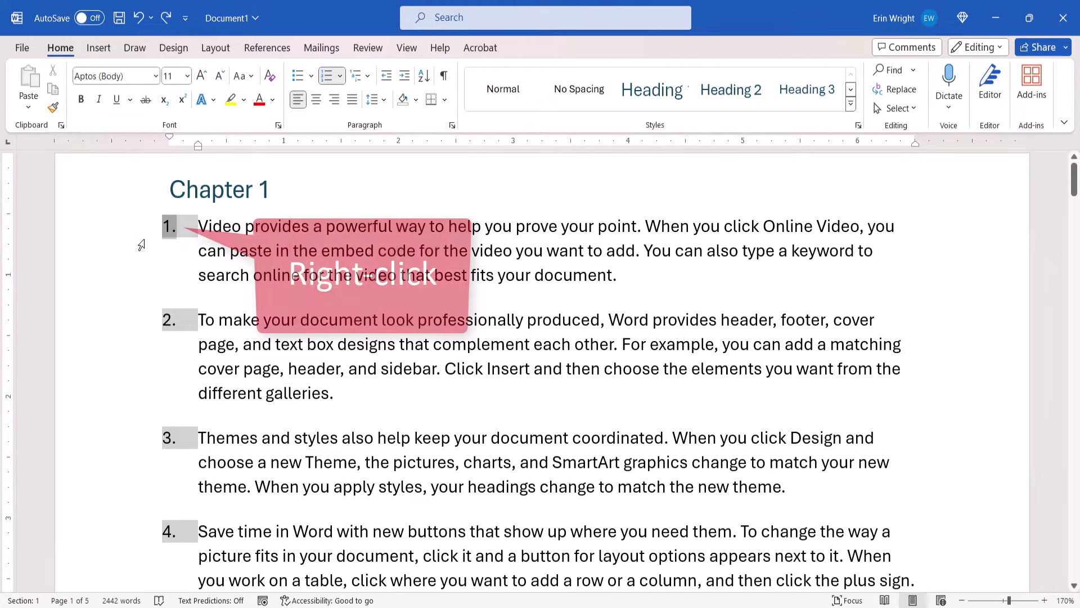
right_click(166, 227)
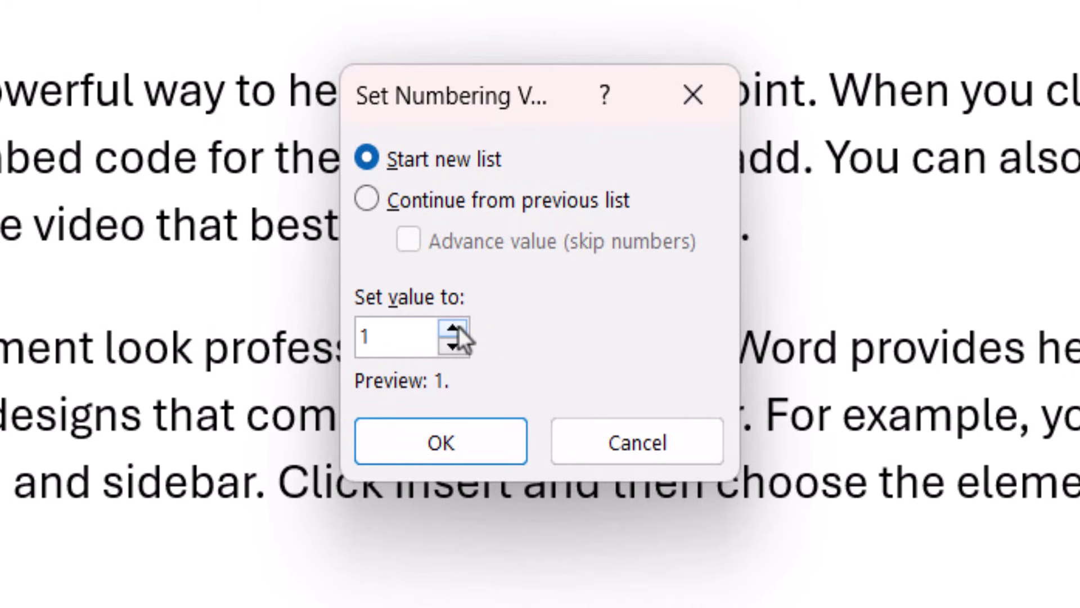
left_click(453, 329)
left_click(454, 329)
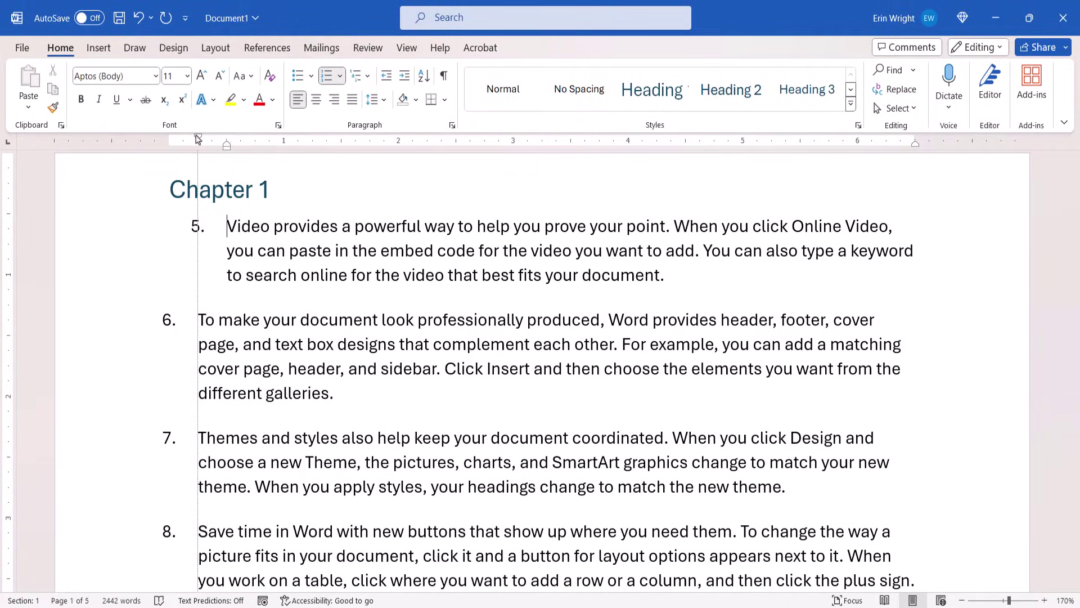
mouse_move(198, 139)
left_mouse_down()
mouse_move(170, 139)
mouse_move(198, 149)
left_mouse_up()
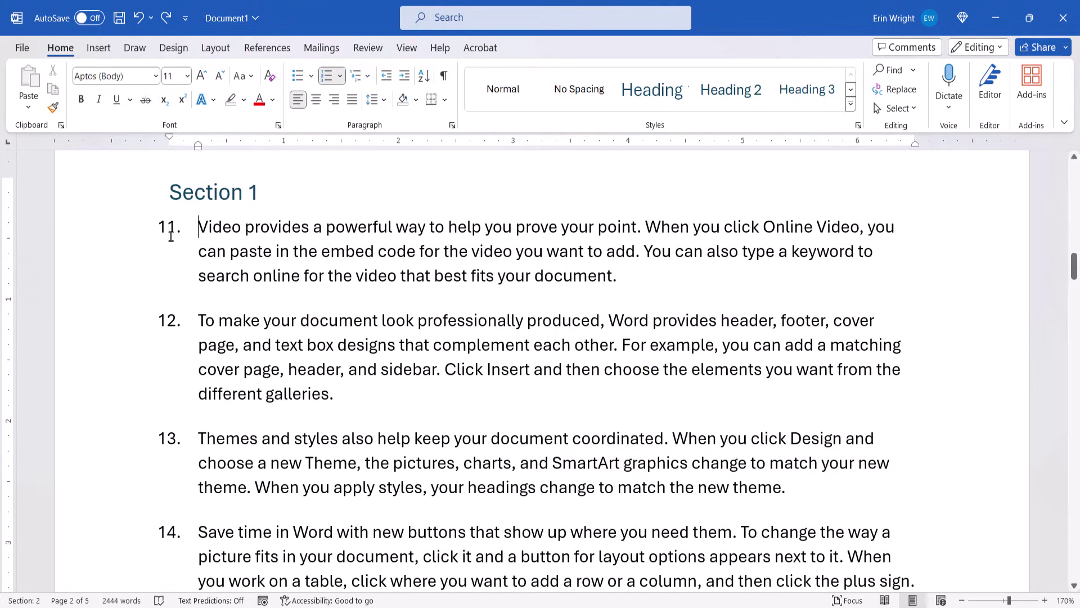
- Restart the Section 1 list at 1 and realign its first item's indent on the ruler
left_click(166, 228)
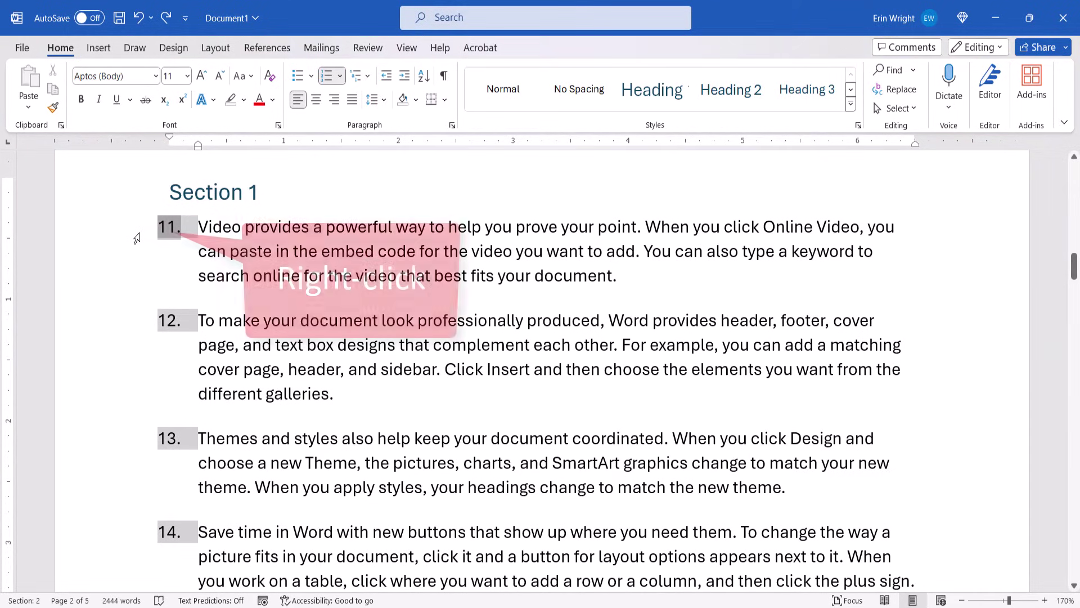
right_click(163, 228)
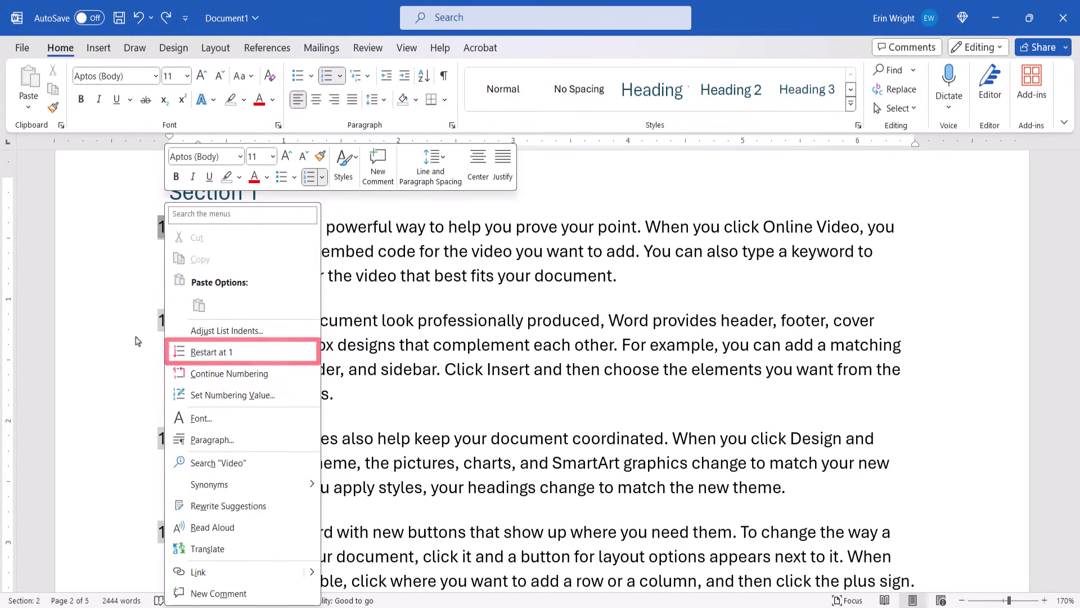
left_click(189, 356)
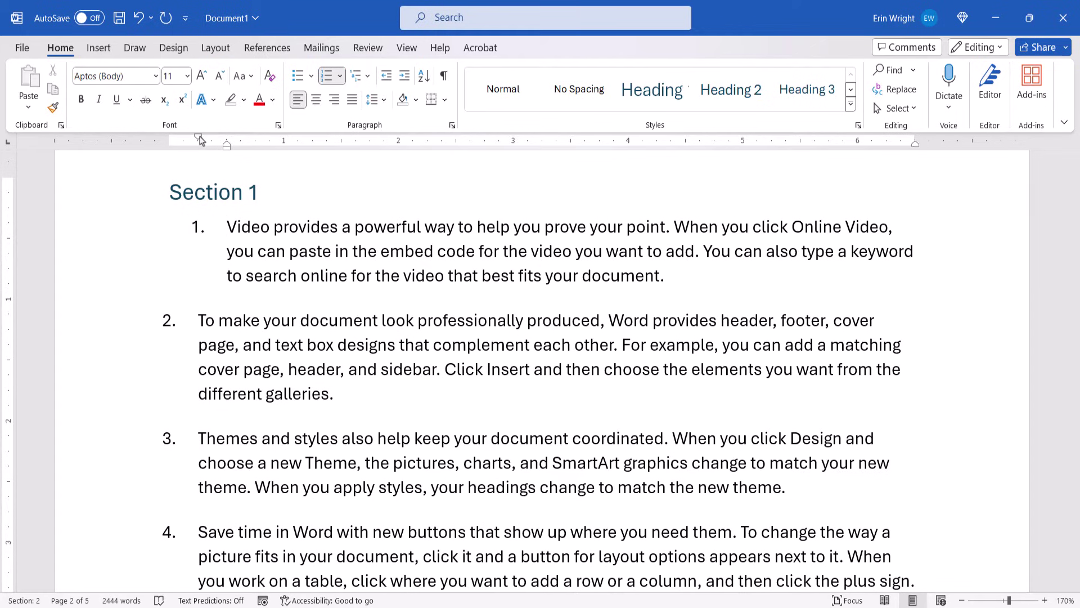
mouse_move(201, 140)
left_mouse_down()
mouse_move(170, 140)
mouse_move(201, 150)
left_mouse_up()
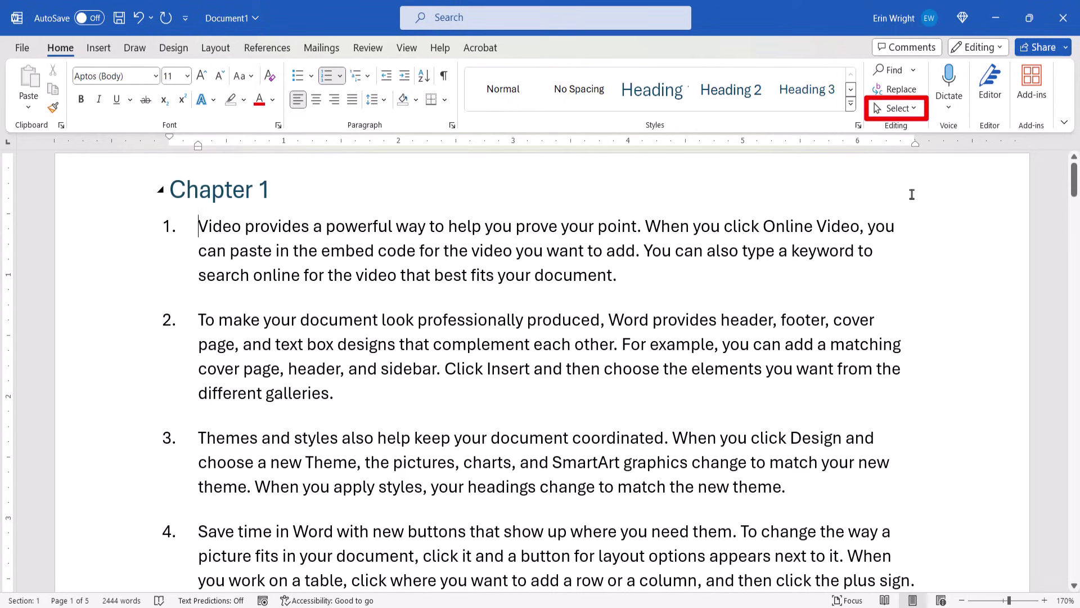
- Select all numbered body paragraphs, set their numbering to None, and deselect
left_click(896, 109)
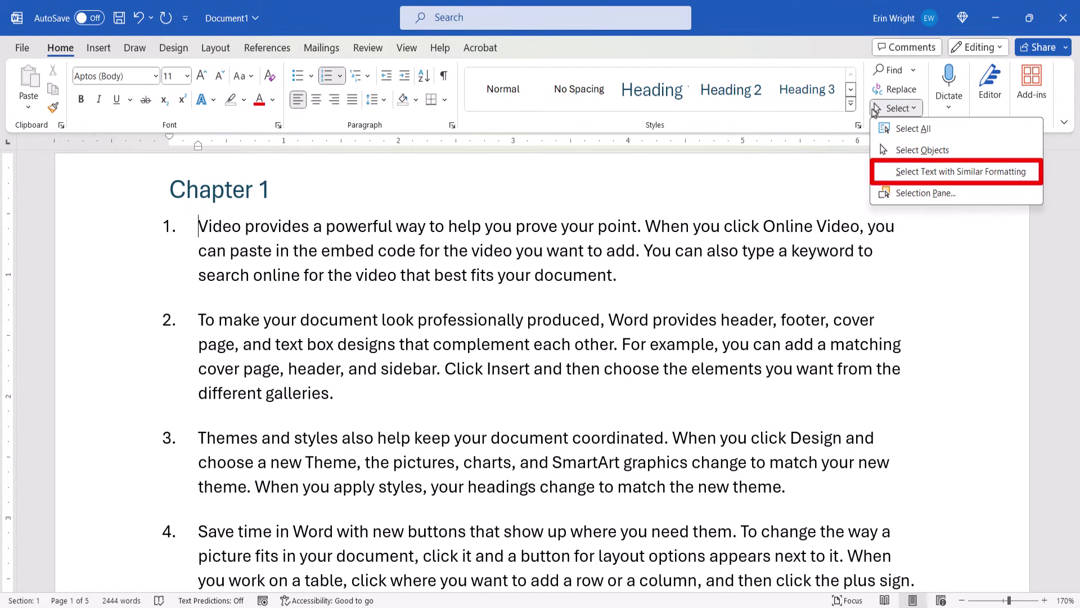
left_click(900, 172)
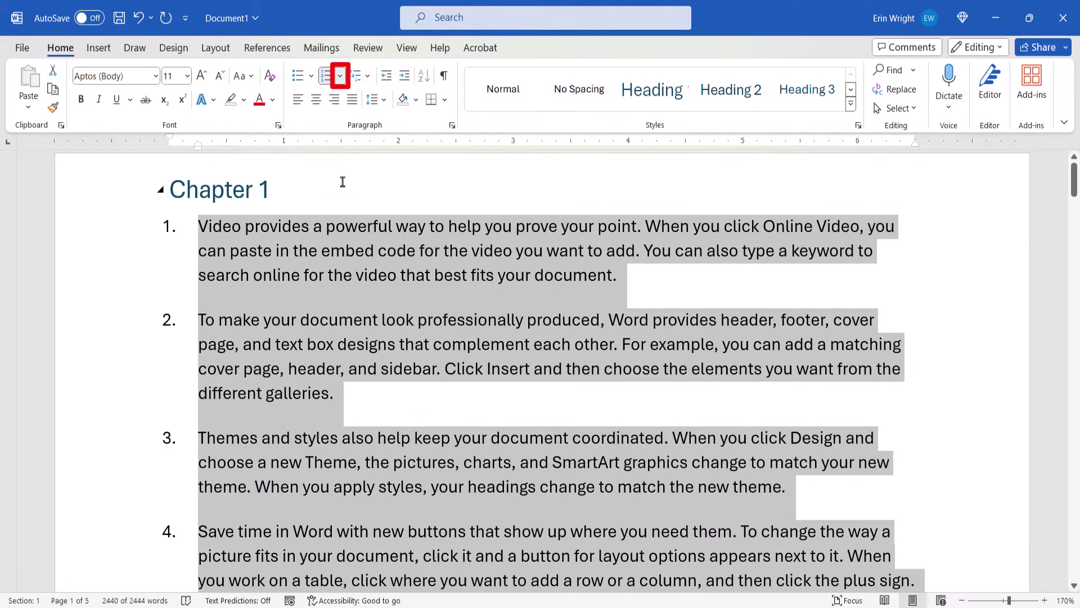
left_click(341, 77)
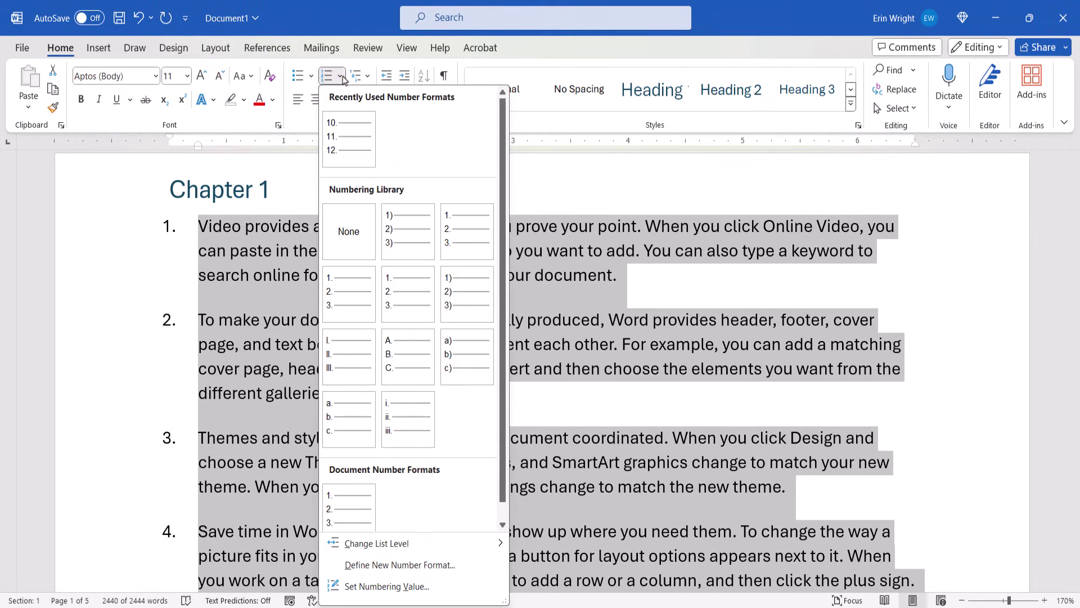
left_click(364, 223)
left_click(362, 196)
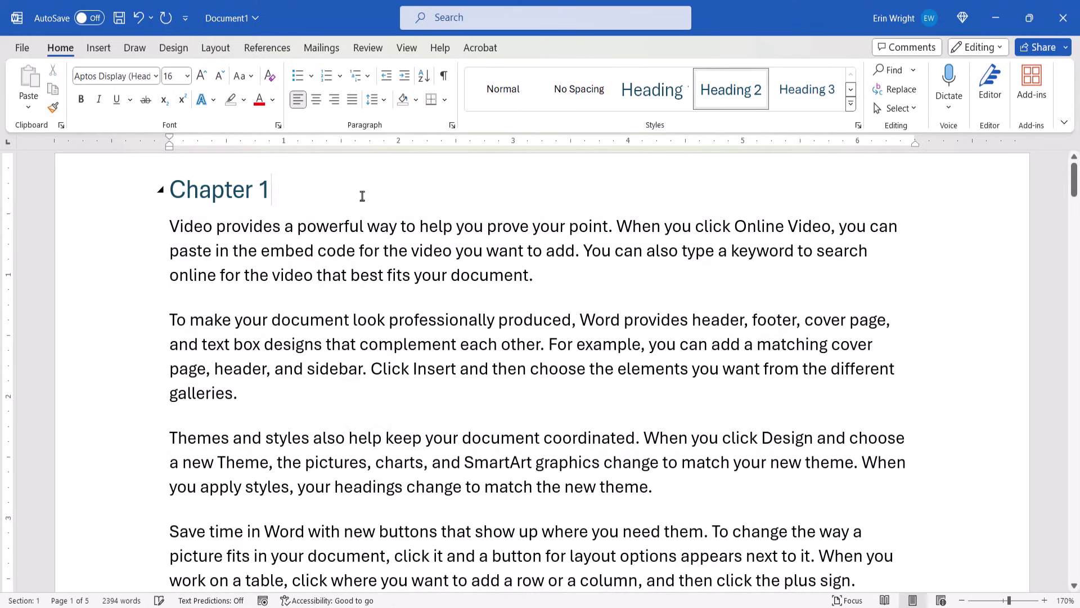